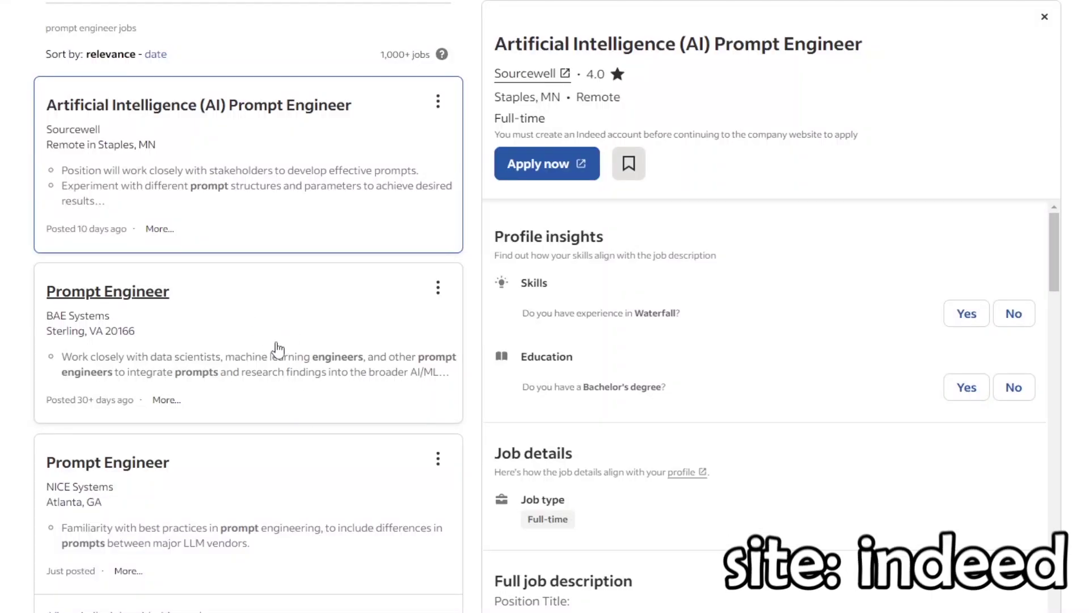
{"action": "left_click", "coordinate": [303, 333]}
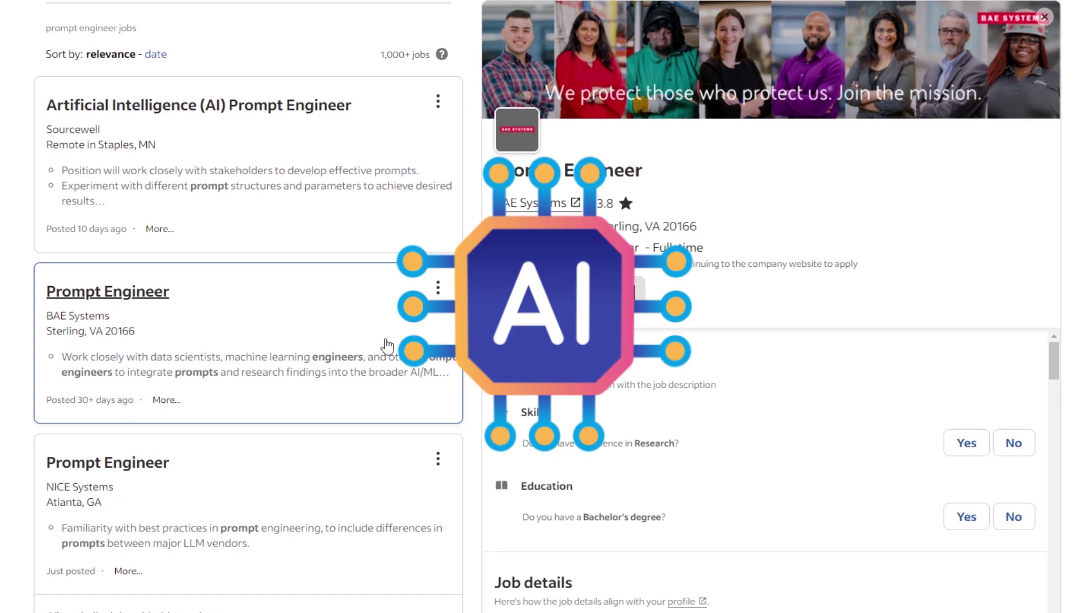